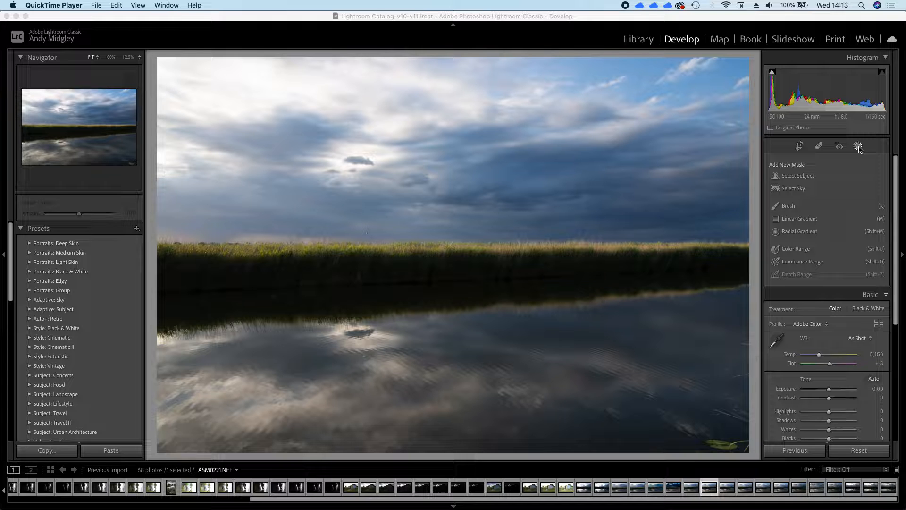
# Create a Select Sky mask on the riverside photo and set its exposure to -1.01
pyautogui.click(858, 147)
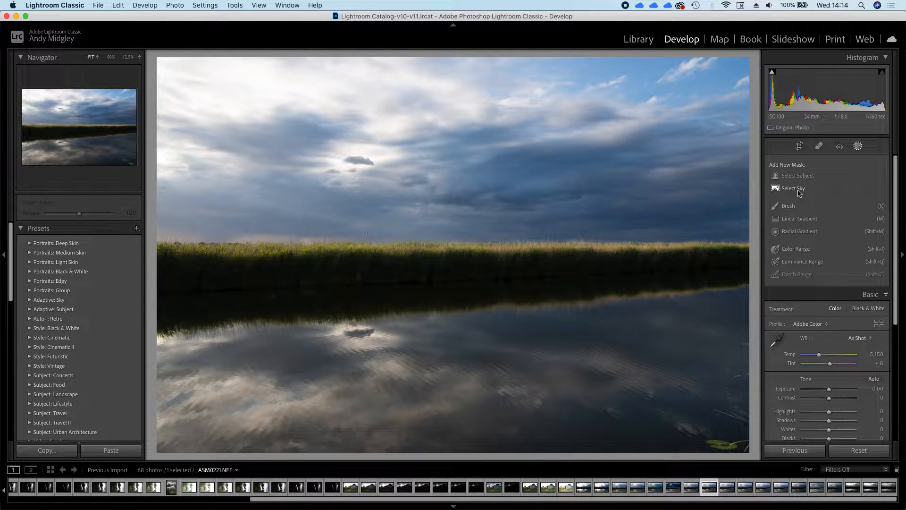
pyautogui.click(799, 193)
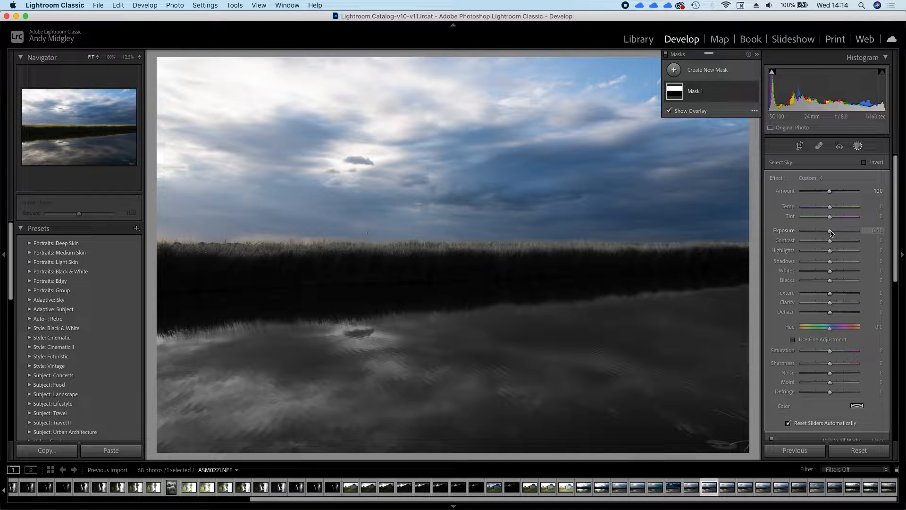
pyautogui.moveTo(830, 232)
pyautogui.mouseDown()
pyautogui.moveTo(815, 232)
pyautogui.moveTo(845, 232)
pyautogui.moveTo(823, 234)
pyautogui.mouseUp()
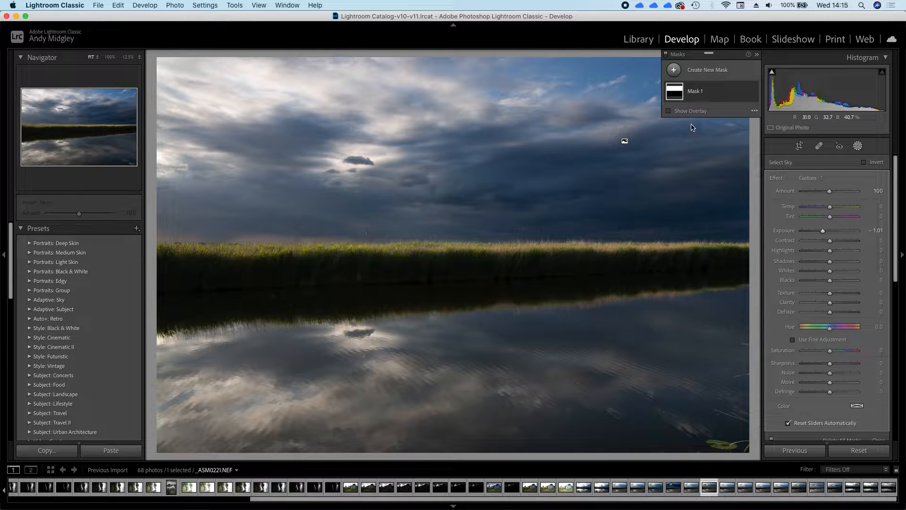
# Intersect the sky mask with a linear gradient from the photo's upper edge down to the grass horizon, with exposure set to -3.26
pyautogui.moveTo(697, 96)
pyautogui.click(743, 92)
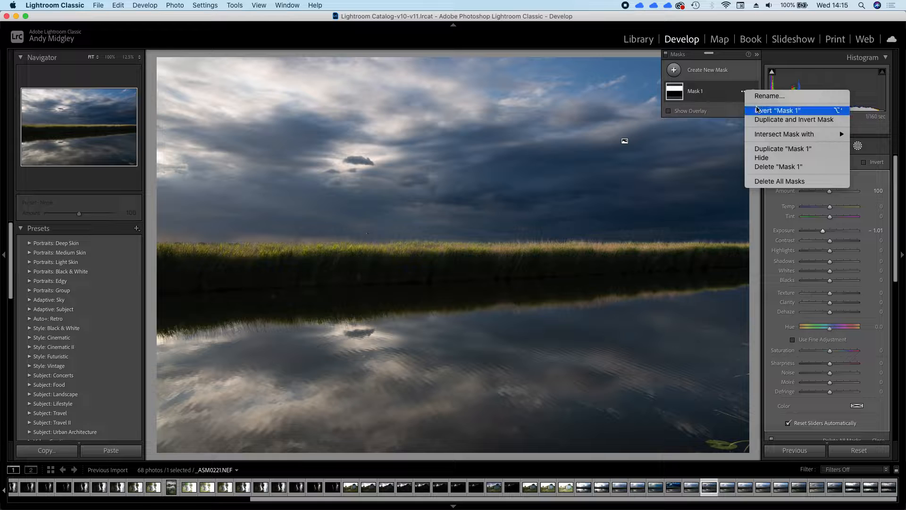
pyautogui.moveTo(764, 136)
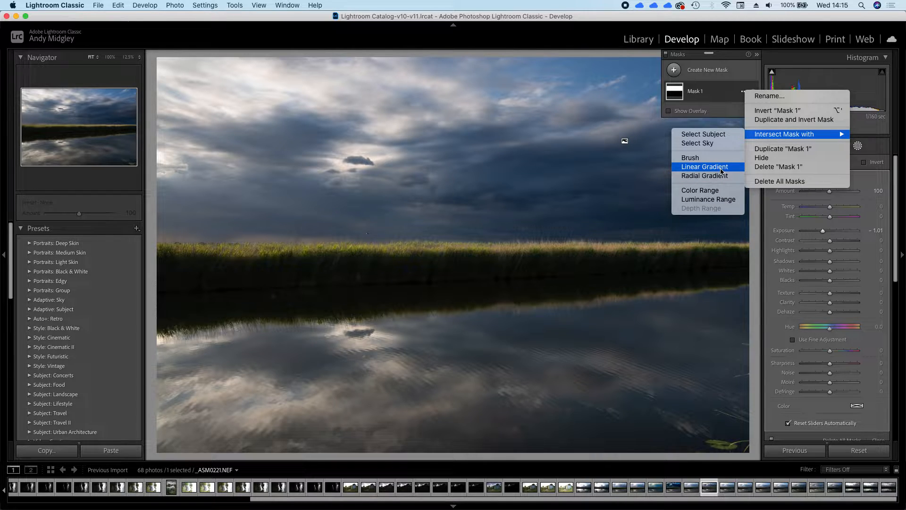
pyautogui.click(704, 167)
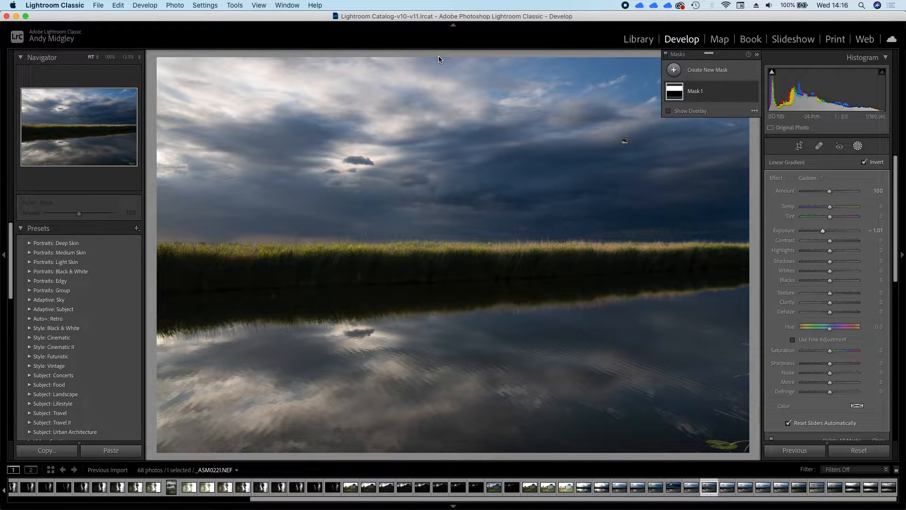
pyautogui.moveTo(438, 57); pyautogui.dragTo(438, 310)
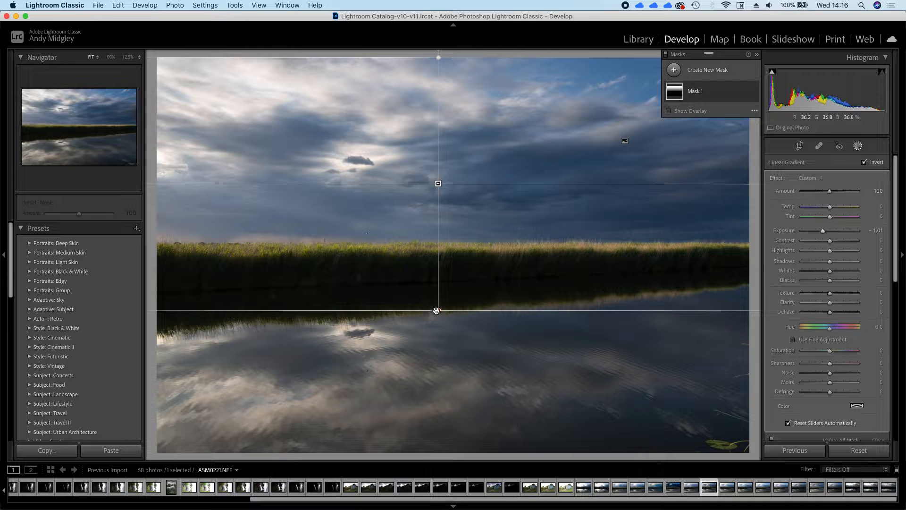
pyautogui.moveTo(438, 315); pyautogui.dragTo(440, 258)
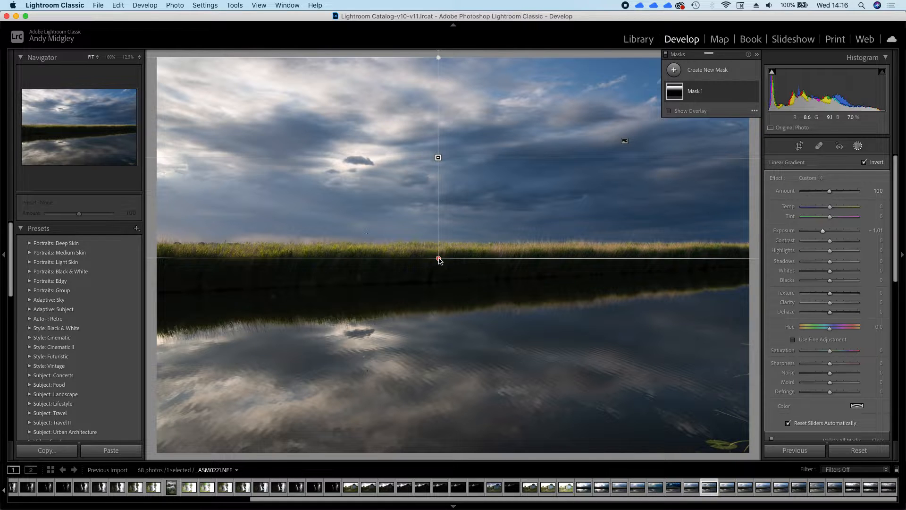
pyautogui.moveTo(439, 259)
pyautogui.mouseDown()
pyautogui.moveTo(434, 293)
pyautogui.moveTo(439, 255)
pyautogui.mouseUp()
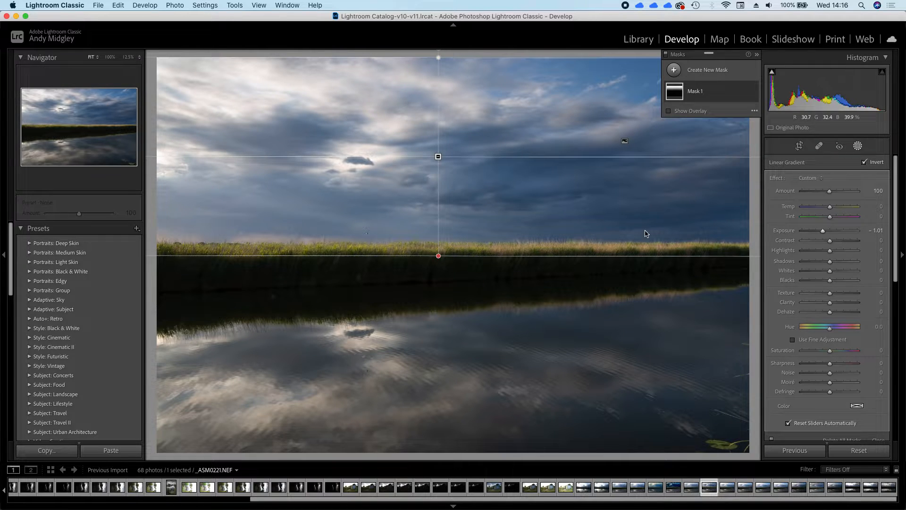
pyautogui.moveTo(824, 236); pyautogui.dragTo(807, 233)
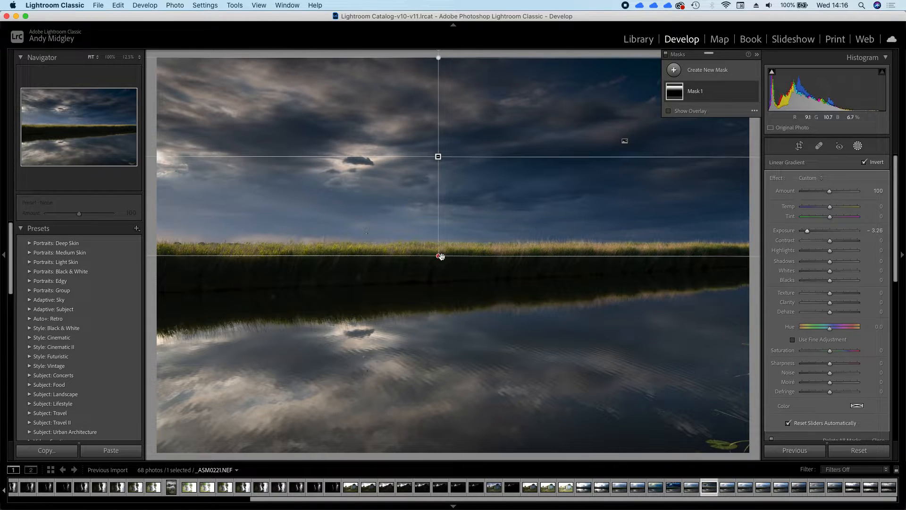
pyautogui.moveTo(439, 255)
pyautogui.mouseDown()
pyautogui.moveTo(431, 455)
pyautogui.moveTo(451, 228)
pyautogui.moveTo(452, 249)
pyautogui.mouseUp()
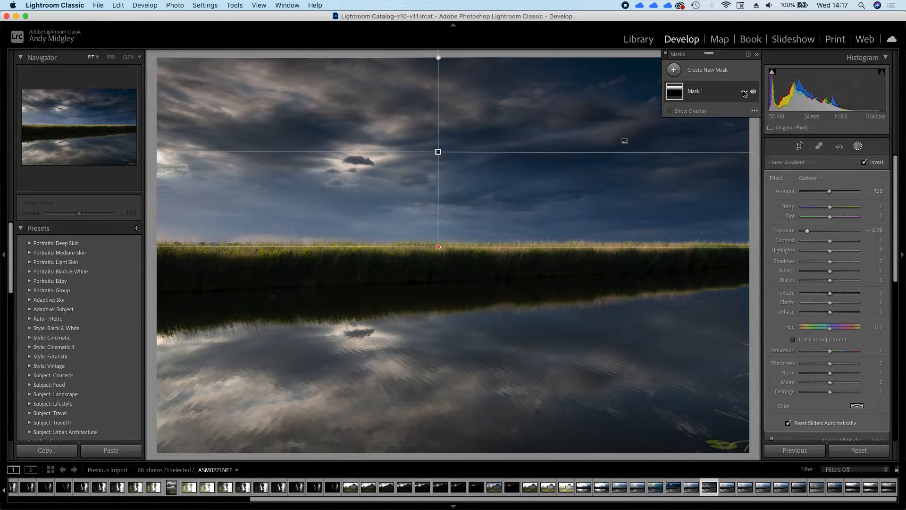
# Delete all masks from the riverside photo
pyautogui.click(744, 92)
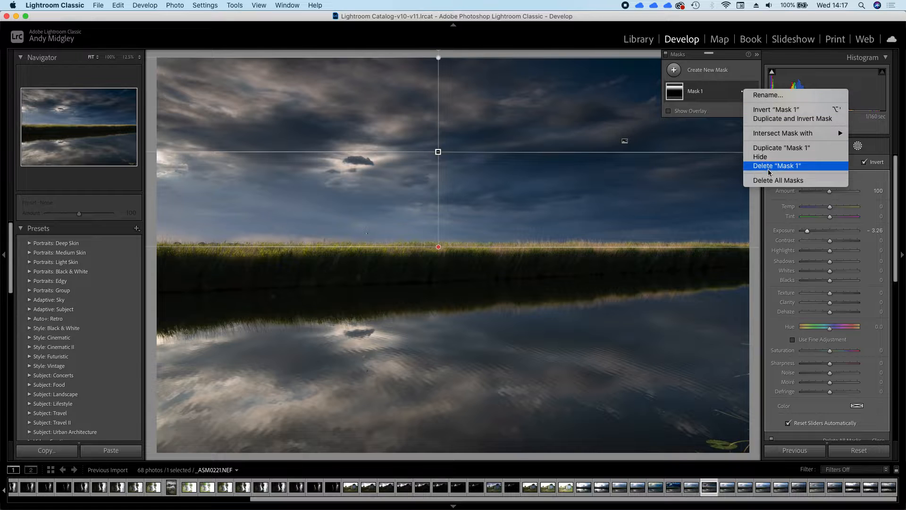
pyautogui.click(770, 181)
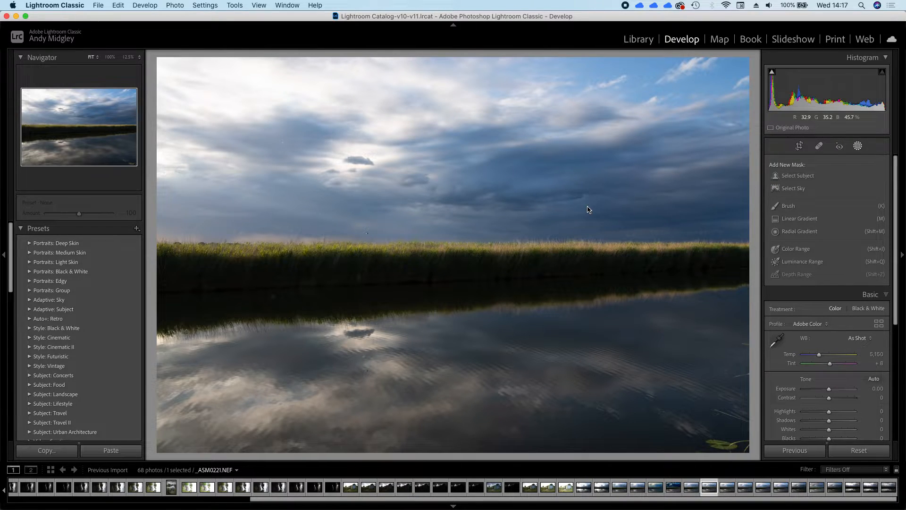
# Create a Select Subject mask on the corrugated shed photo _ASM0212.NEF and set its exposure to -0.92
pyautogui.click(550, 491)
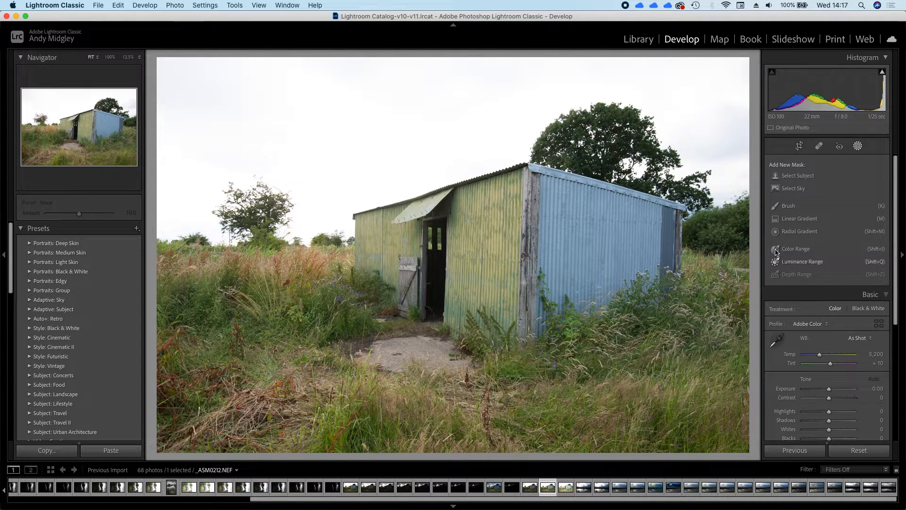
pyautogui.click(797, 176)
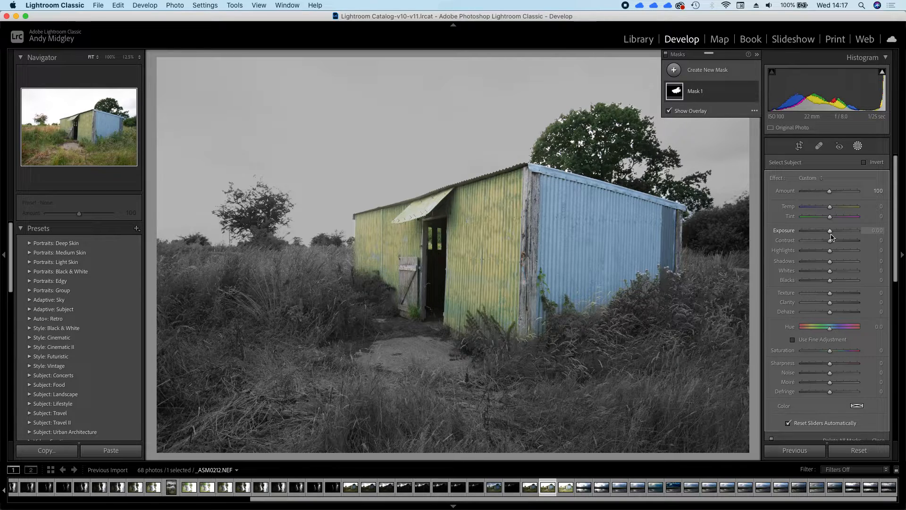
pyautogui.moveTo(831, 235)
pyautogui.mouseDown()
pyautogui.moveTo(851, 237)
pyautogui.moveTo(818, 238)
pyautogui.moveTo(843, 235)
pyautogui.moveTo(826, 236)
pyautogui.mouseUp()
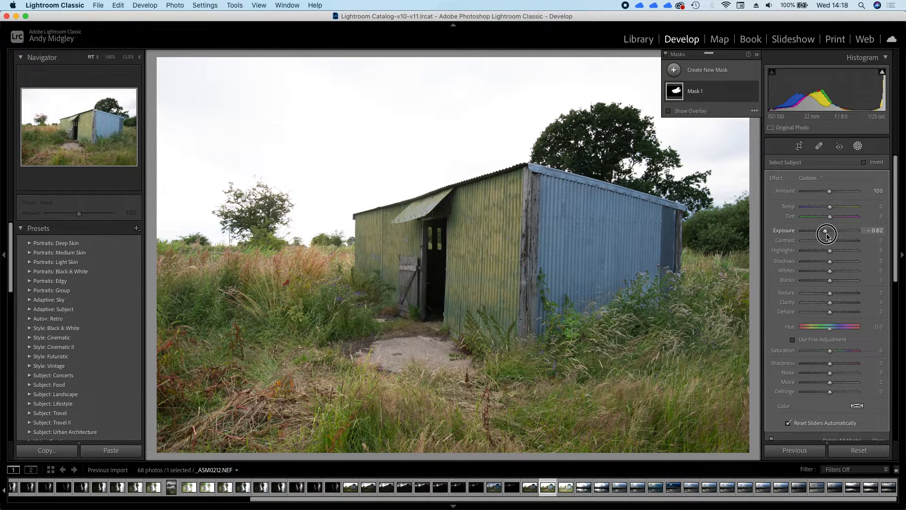
pyautogui.moveTo(826, 236); pyautogui.dragTo(825, 237)
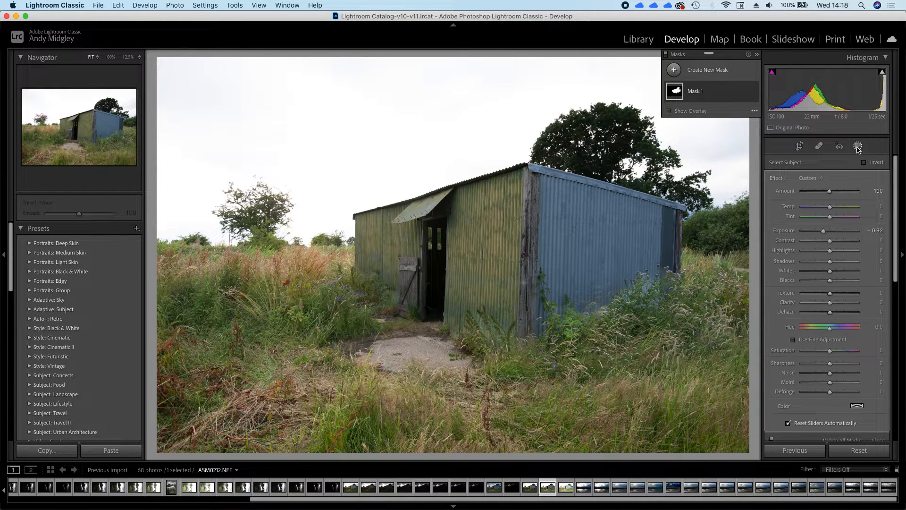
pyautogui.click(745, 93)
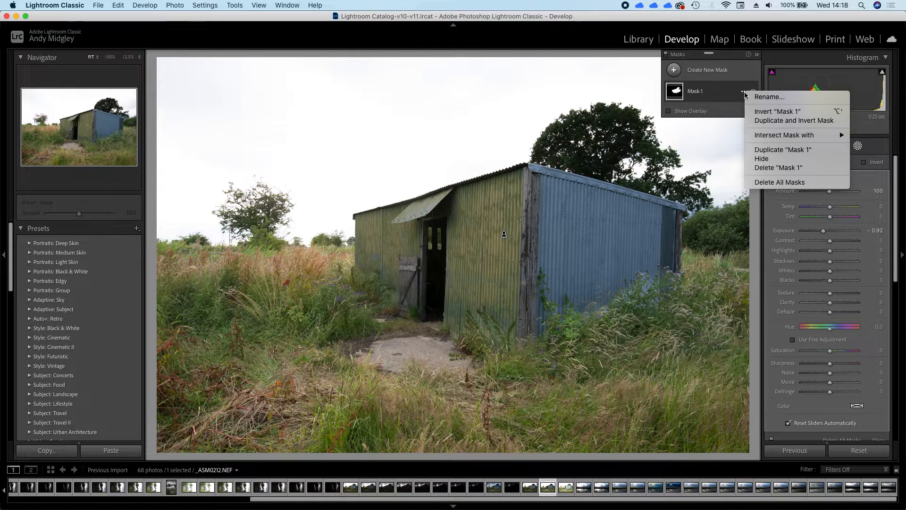
pyautogui.moveTo(765, 136)
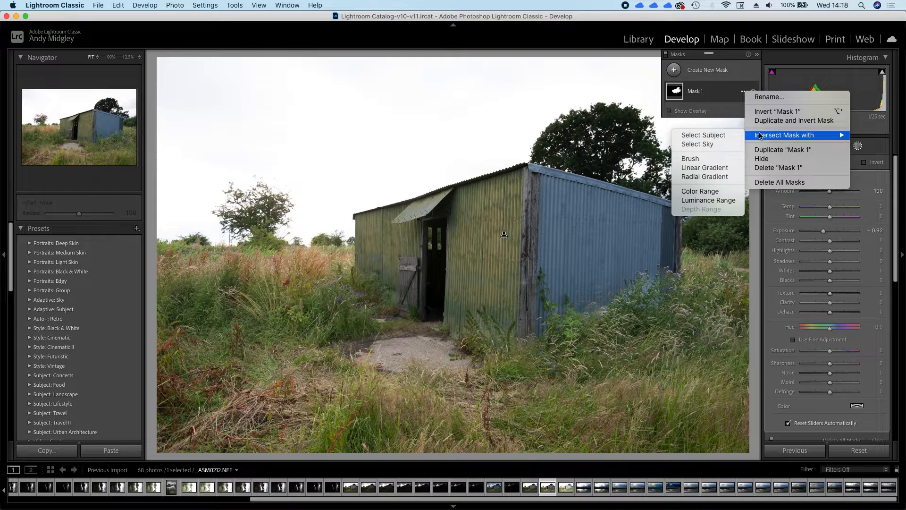
pyautogui.click(718, 92)
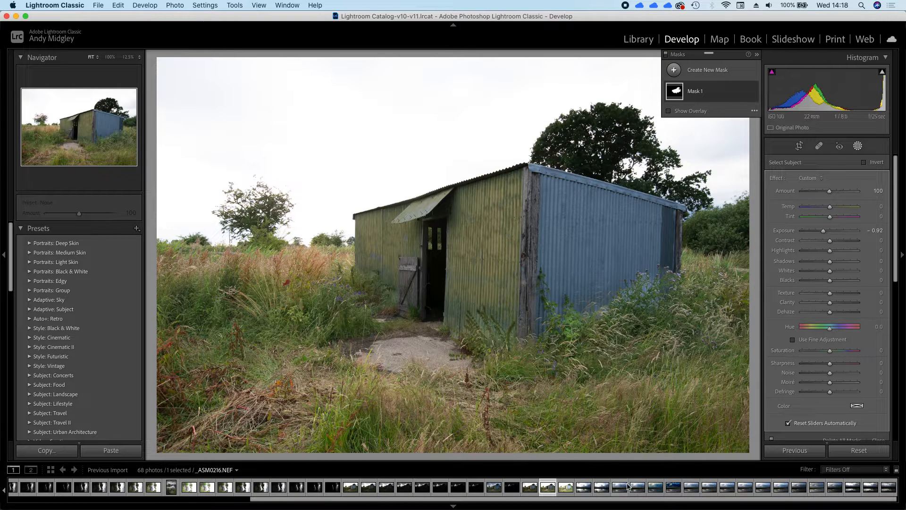
# Open the riverside photo _ASM0220.NEF and apply the Blue Drama preset from the Adaptive: Sky group
pyautogui.click(693, 490)
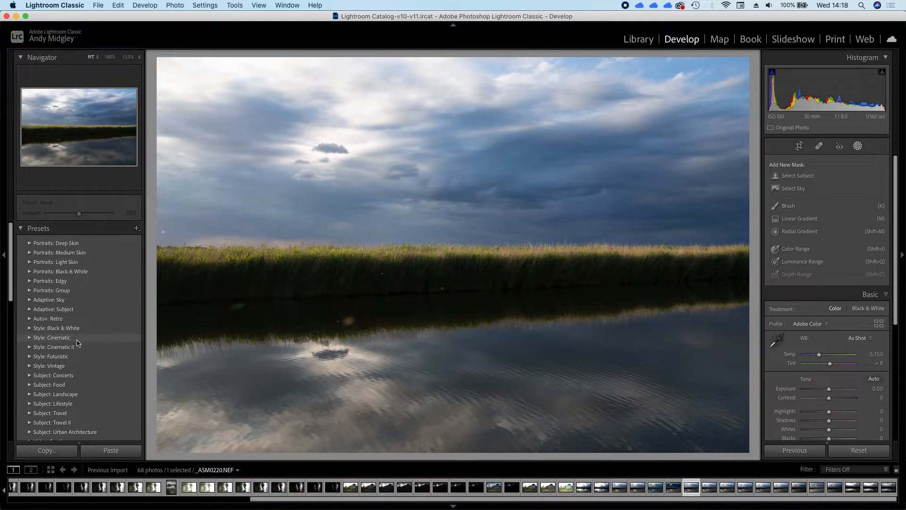
pyautogui.scroll(-5, 78, 343)
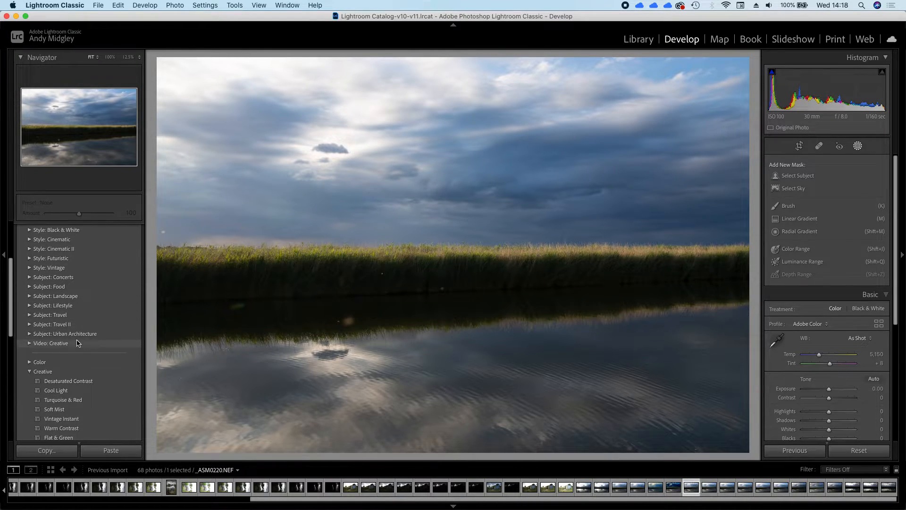
pyautogui.scroll(5, 79, 343)
pyautogui.scroll(-2, 79, 343)
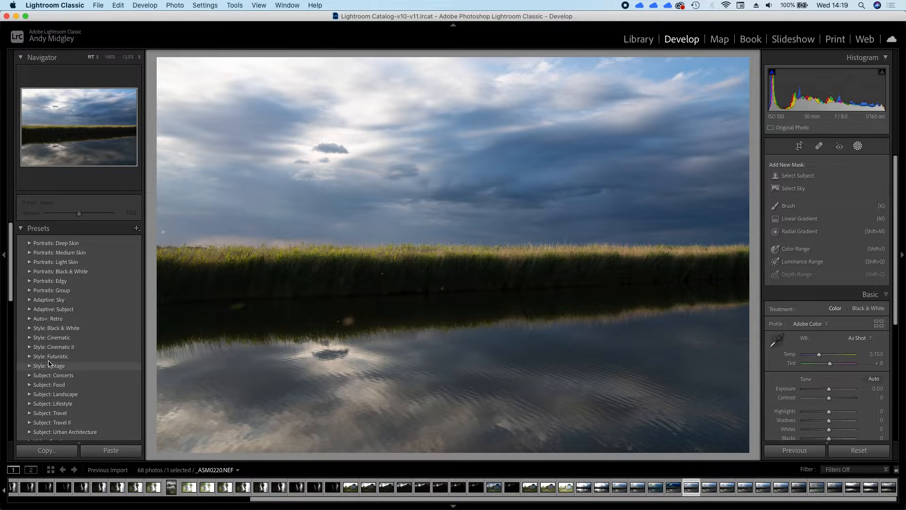
pyautogui.click(29, 300)
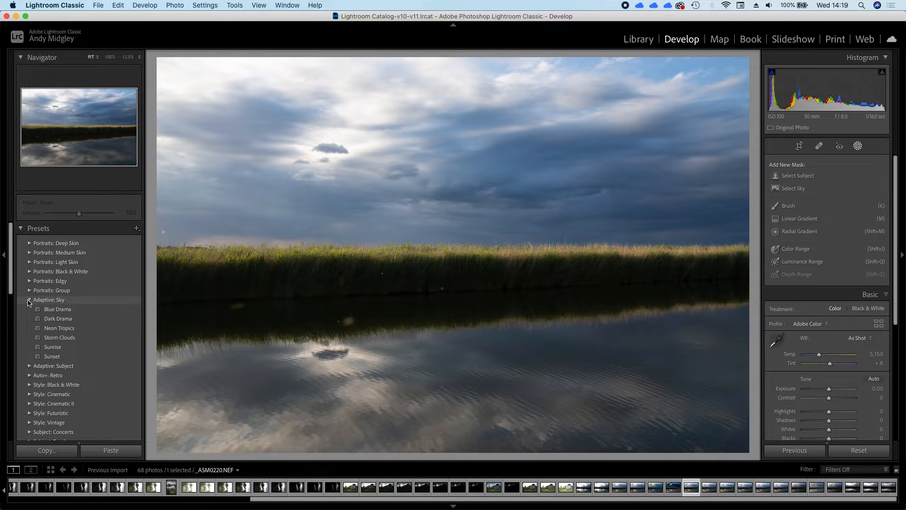
pyautogui.click(47, 311)
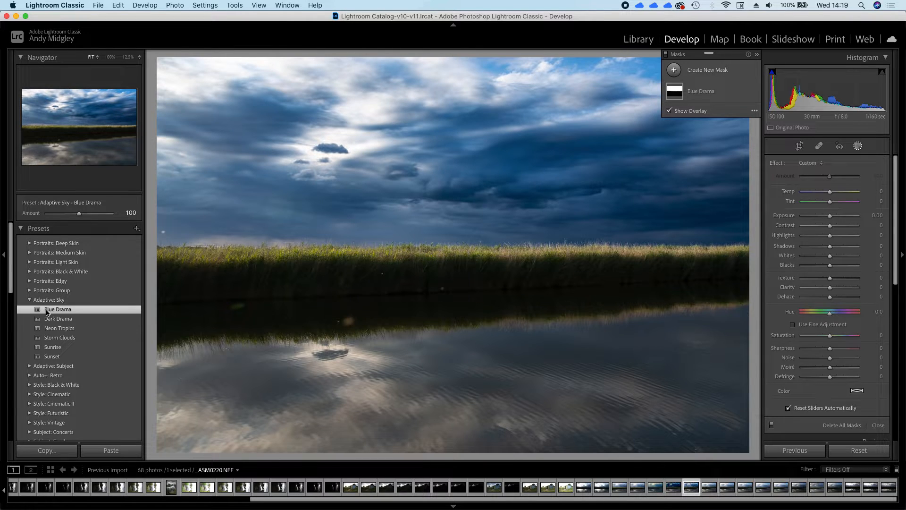
pyautogui.moveTo(676, 93)
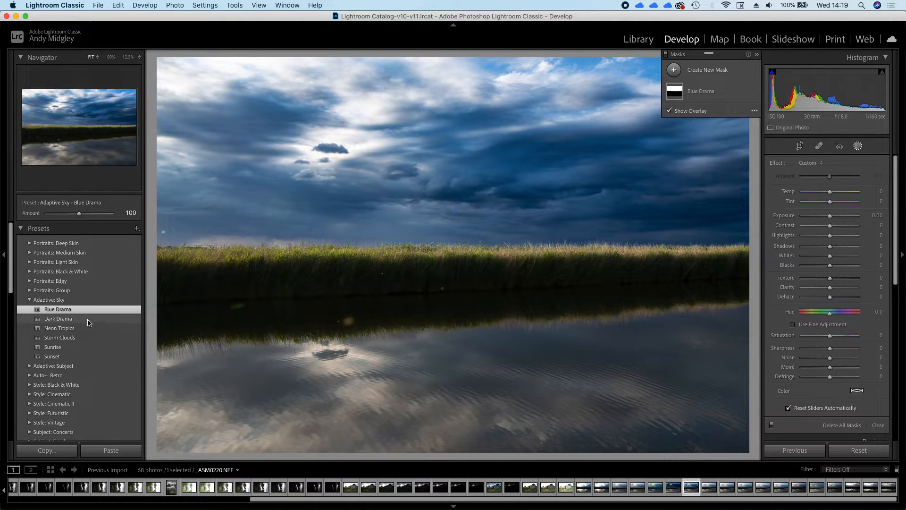
# Apply the adaptive sky presets Dark Drama, Neon Tropics, Storm Clouds and Sunrise in turn, ending with Sunset
pyautogui.click(73, 319)
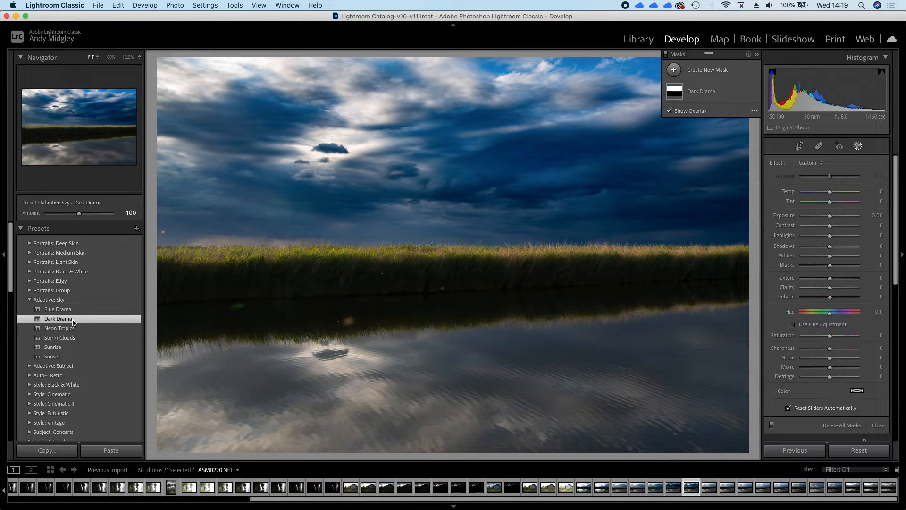
pyautogui.click(71, 330)
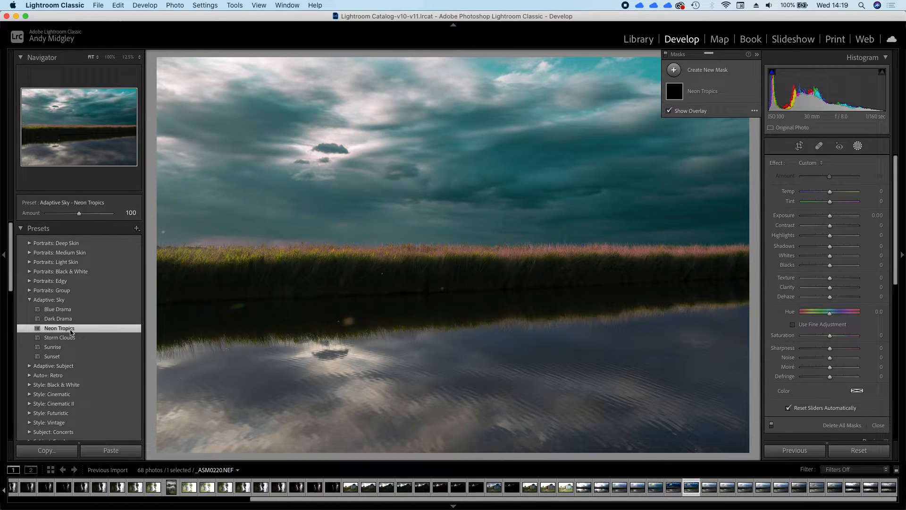
pyautogui.click(70, 339)
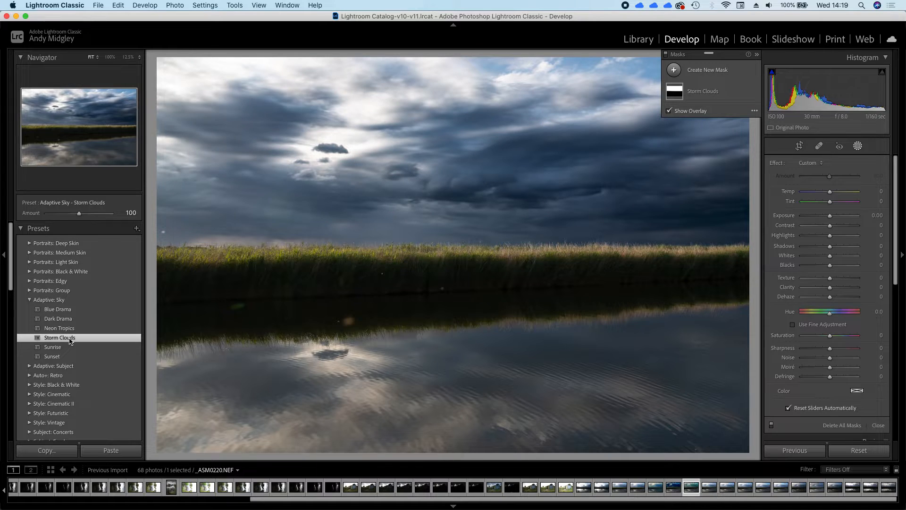
pyautogui.click(68, 347)
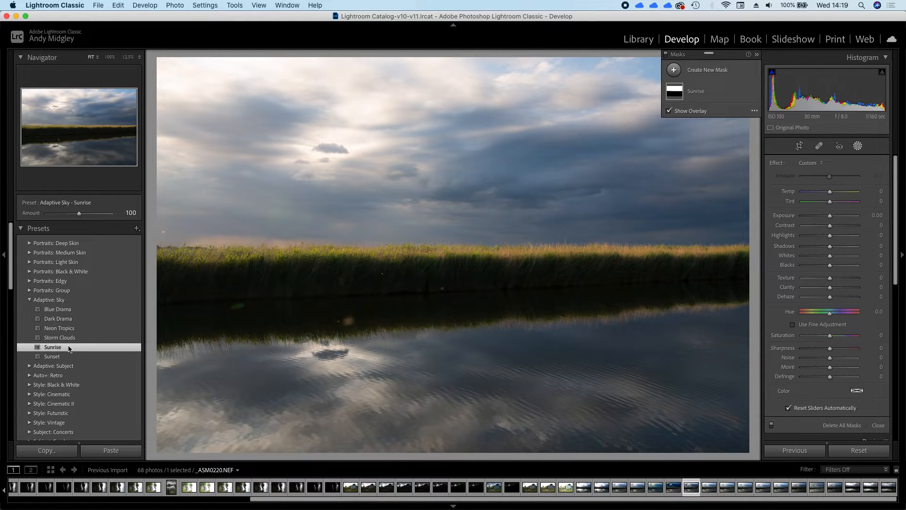
pyautogui.click(69, 356)
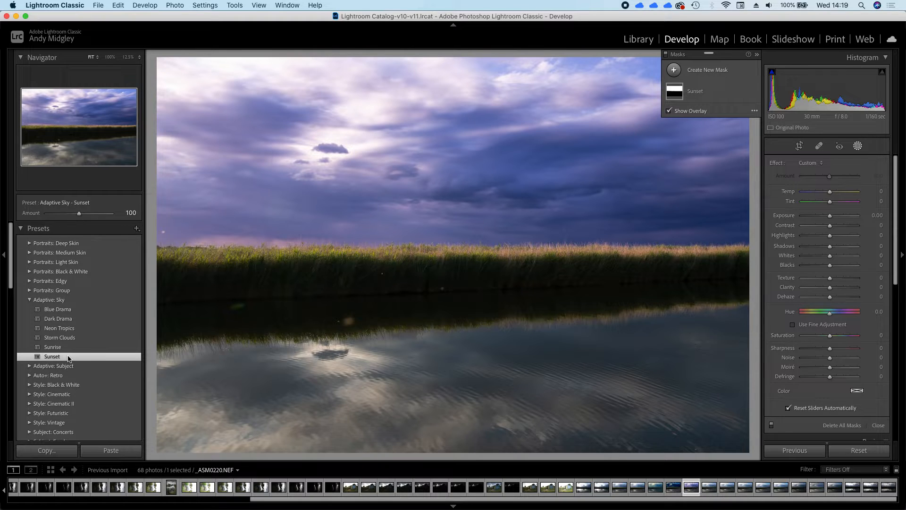
# Return to the corrugated shed photo _ASM0212.NEF and delete all of its masks
pyautogui.scroll(-5, 69, 359)
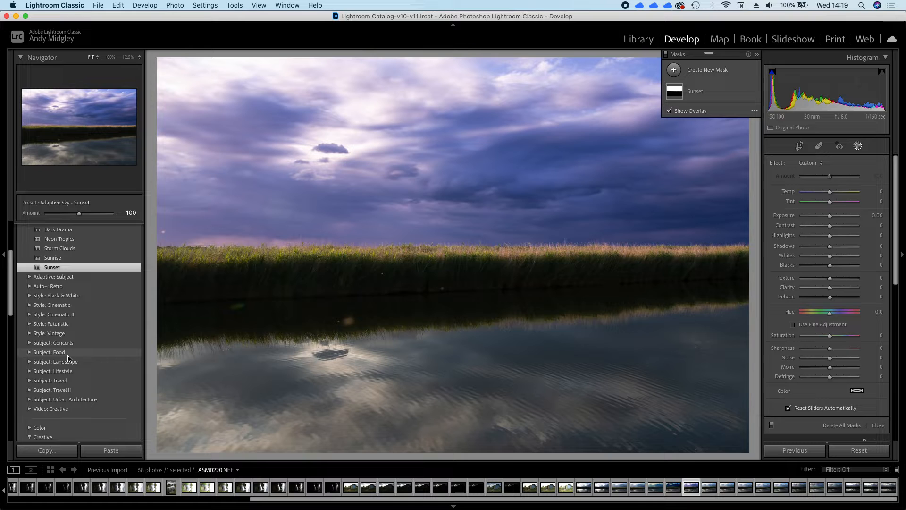
pyautogui.click(550, 487)
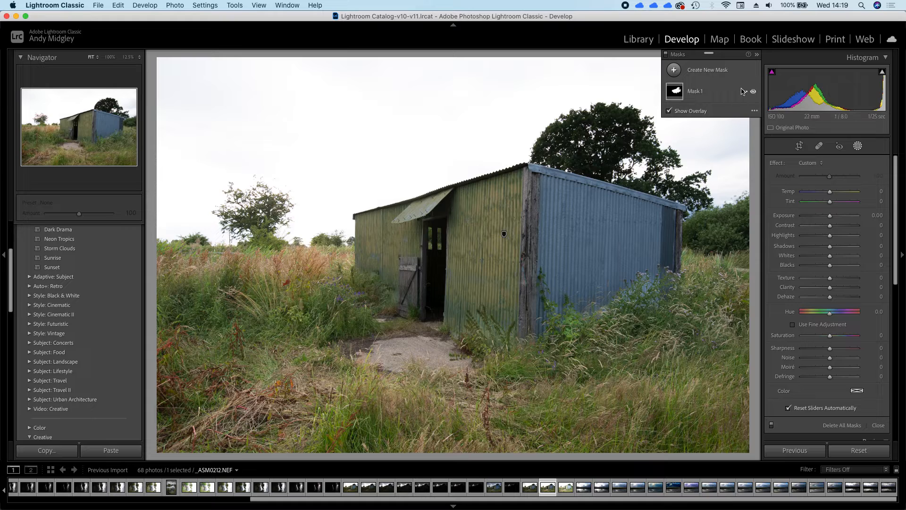
pyautogui.click(743, 91)
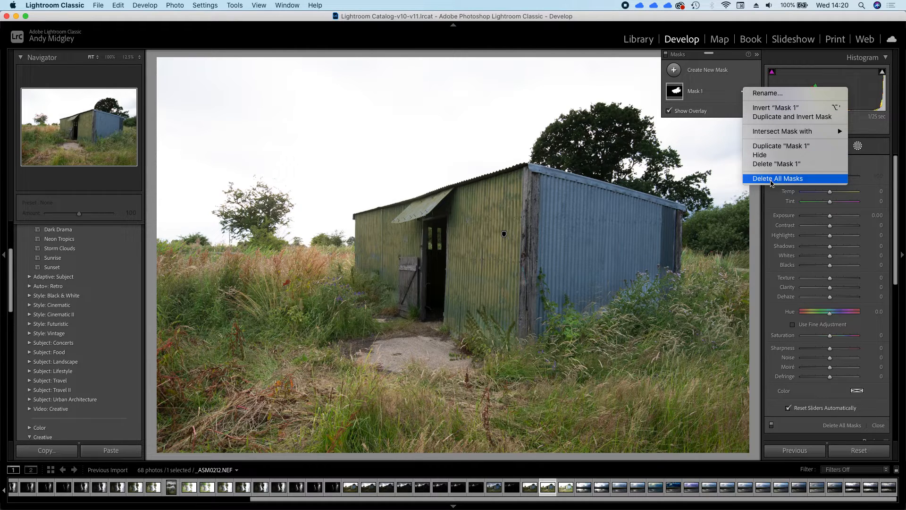
pyautogui.click(771, 182)
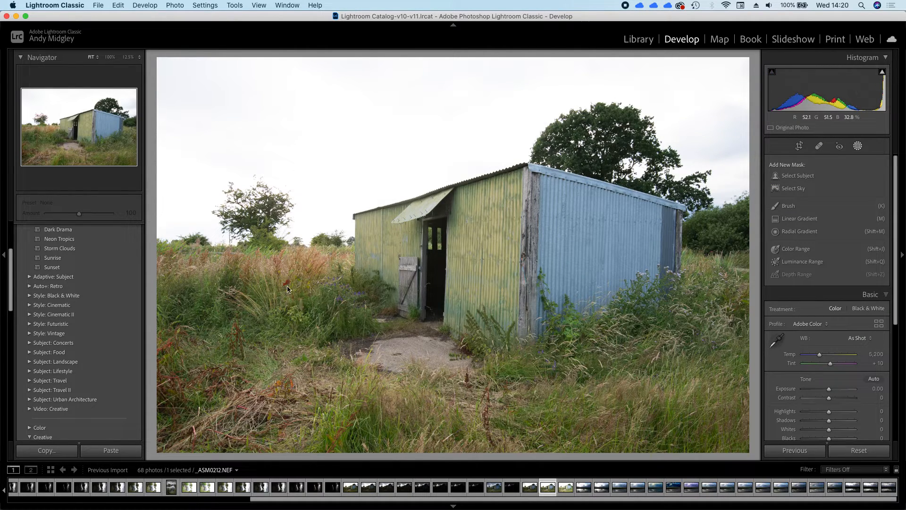
# Expand the Adaptive: Subject preset group and preview Pop, Warm Pop, Soft and Cool Soft on the shed photo
pyautogui.click(30, 277)
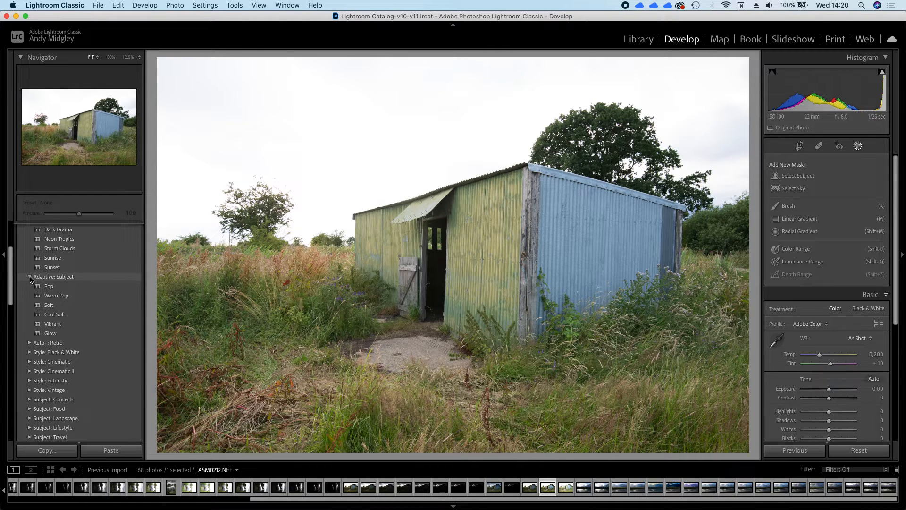
pyautogui.click(41, 288)
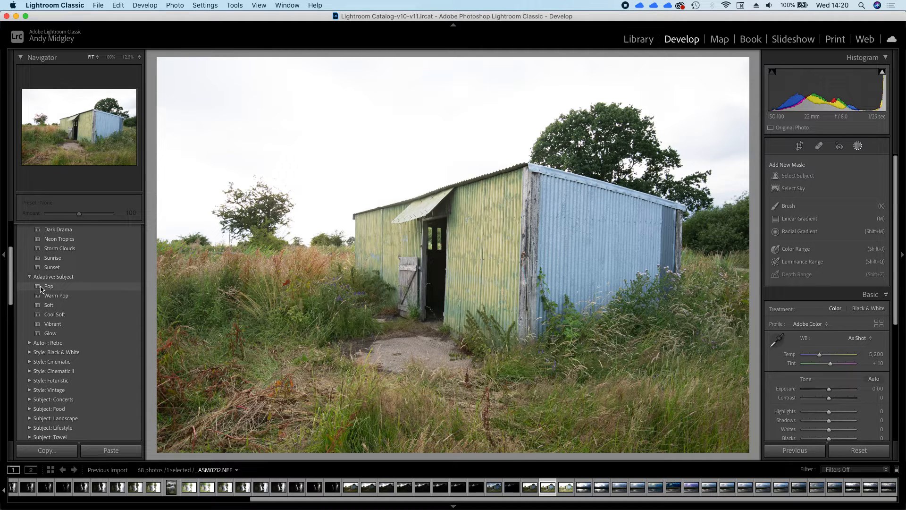
pyautogui.click(46, 296)
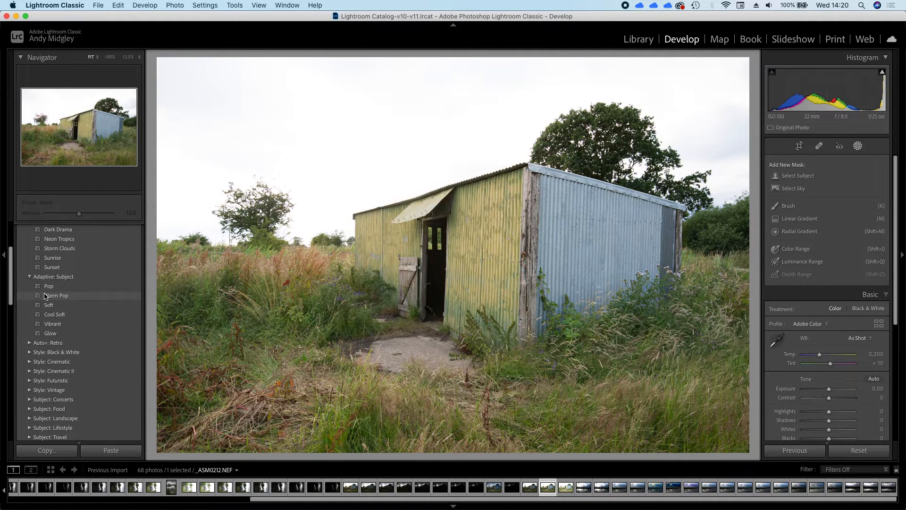
pyautogui.click(47, 305)
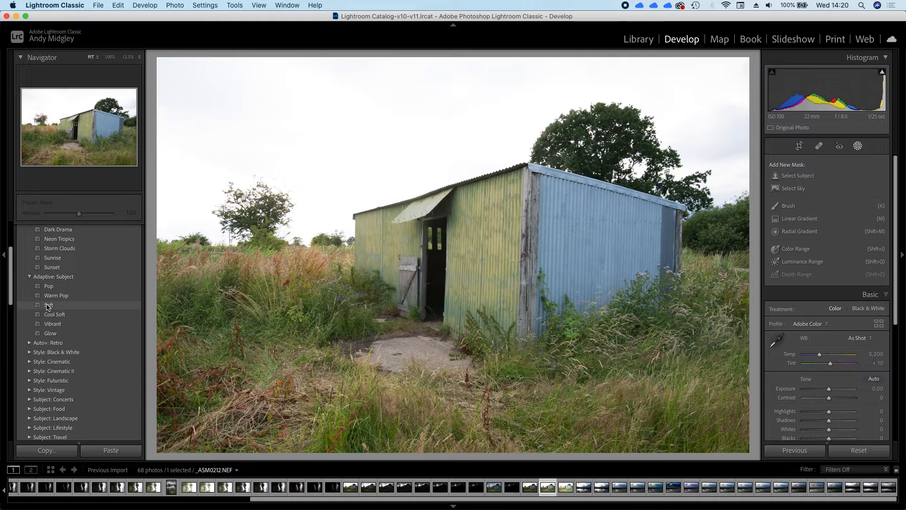
pyautogui.click(50, 314)
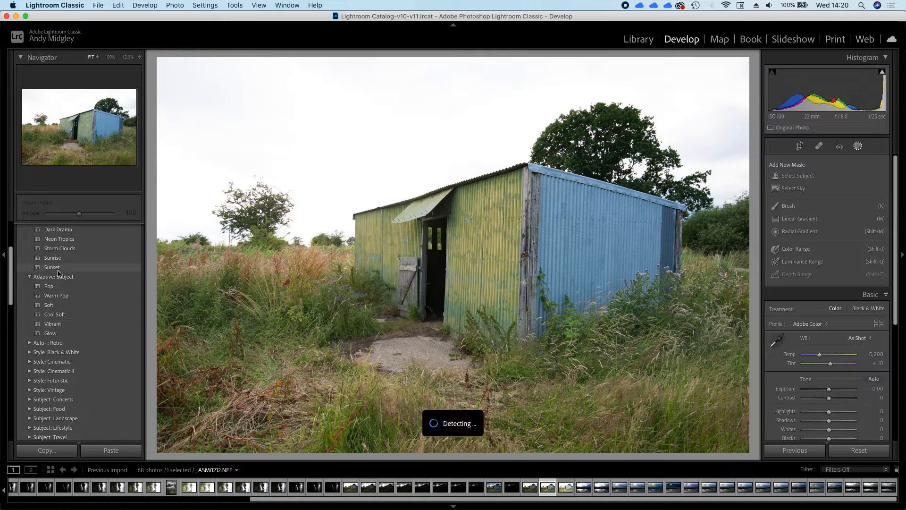
# Apply the Pop preset from the Adaptive: Subject group, set its amount to 98 and open its mask in the Masking tool
pyautogui.click(53, 286)
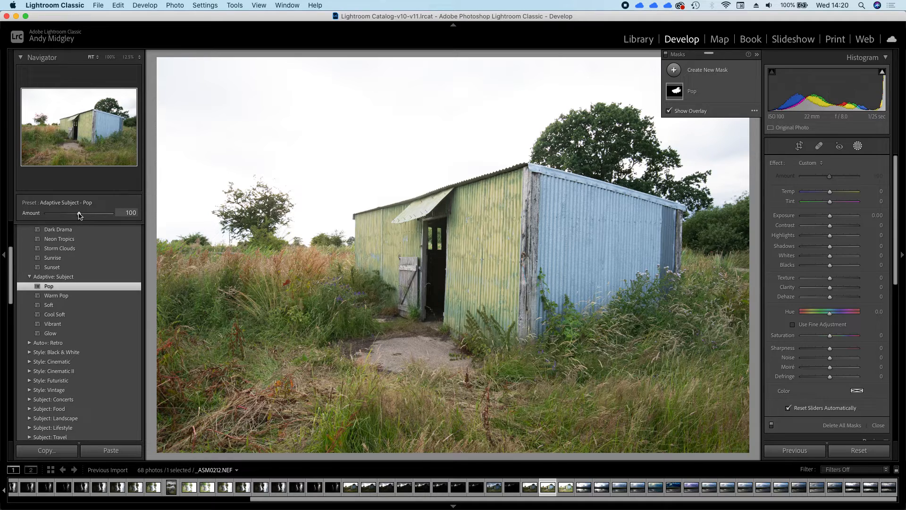
pyautogui.moveTo(79, 216)
pyautogui.mouseDown()
pyautogui.moveTo(49, 212)
pyautogui.moveTo(100, 215)
pyautogui.moveTo(80, 215)
pyautogui.mouseUp()
pyautogui.click(858, 148)
pyautogui.click(856, 146)
pyautogui.click(858, 148)
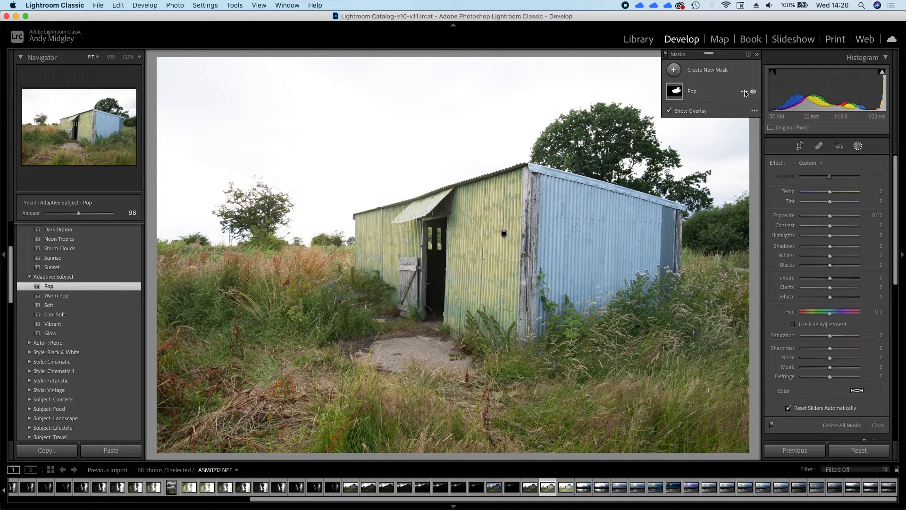
# Delete the Pop mask from the corrugated shed photo
pyautogui.click(744, 92)
pyautogui.click(772, 179)
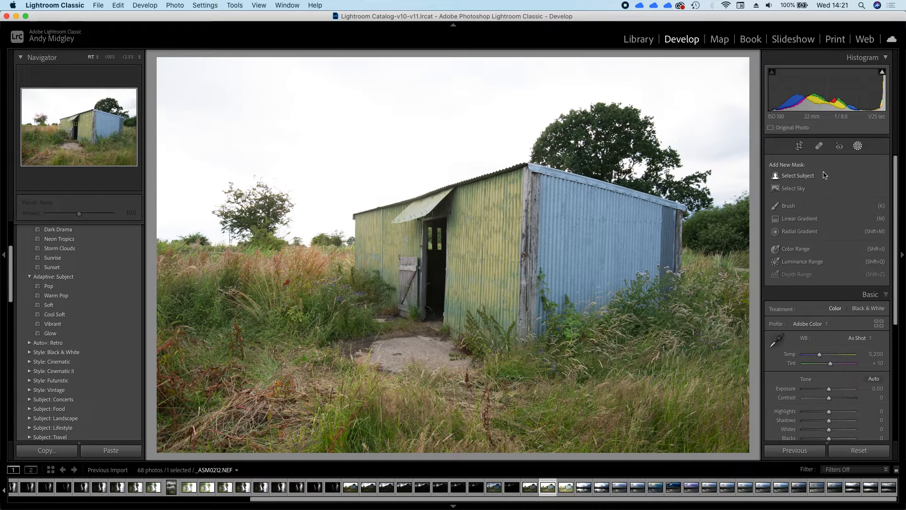
pyautogui.click(786, 179)
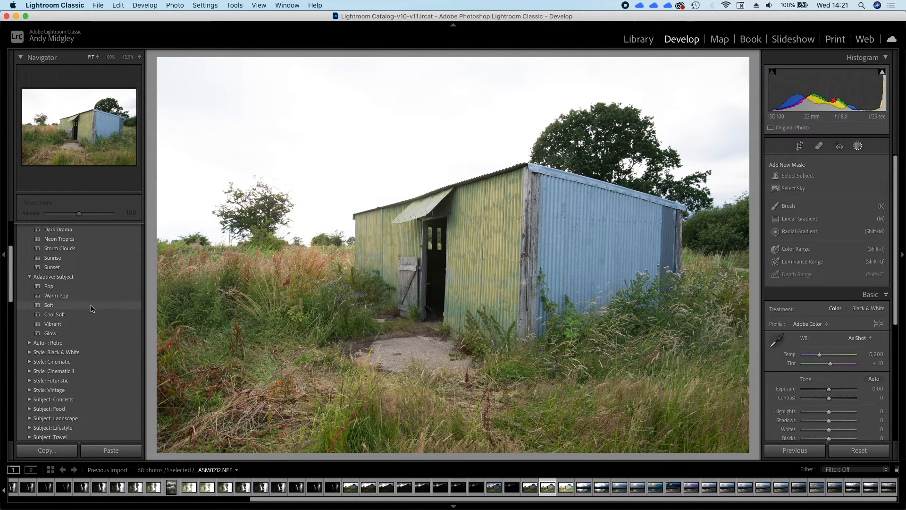
pyautogui.scroll(-5, 74, 358)
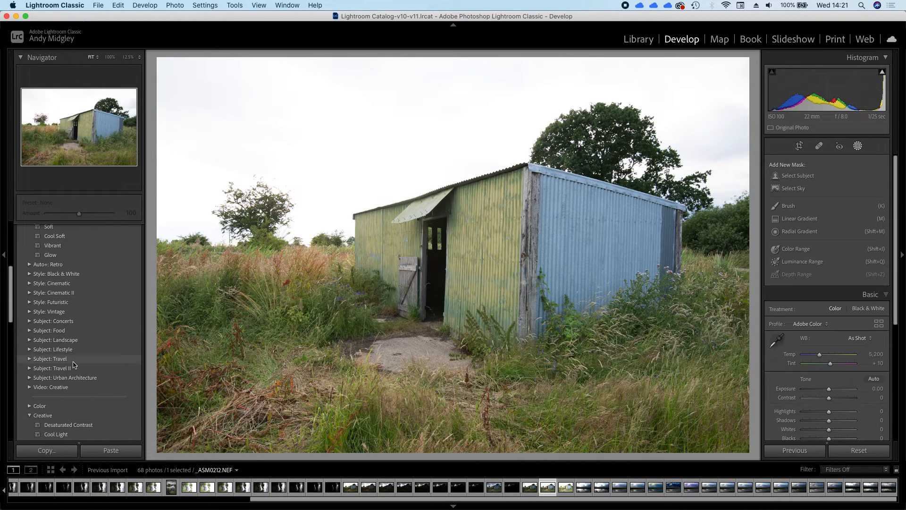